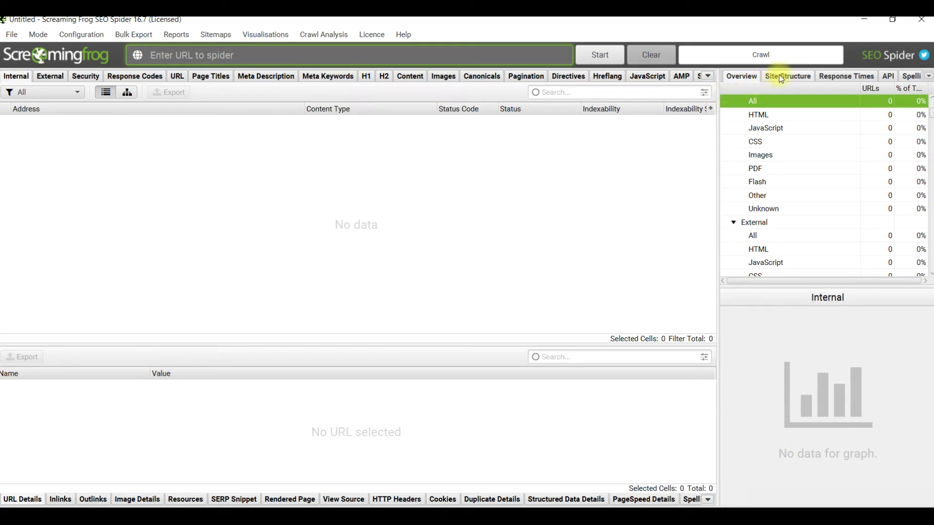
# Step: Show Response Times in the side panel, then open the Spider configuration from the Configuration menu
pyautogui.click(787, 75)
pyautogui.click(820, 78)
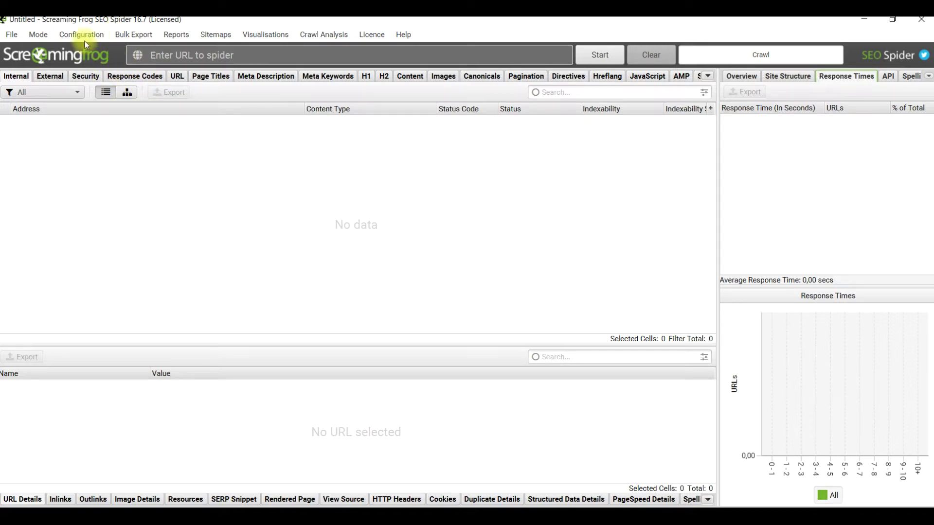
pyautogui.click(14, 38)
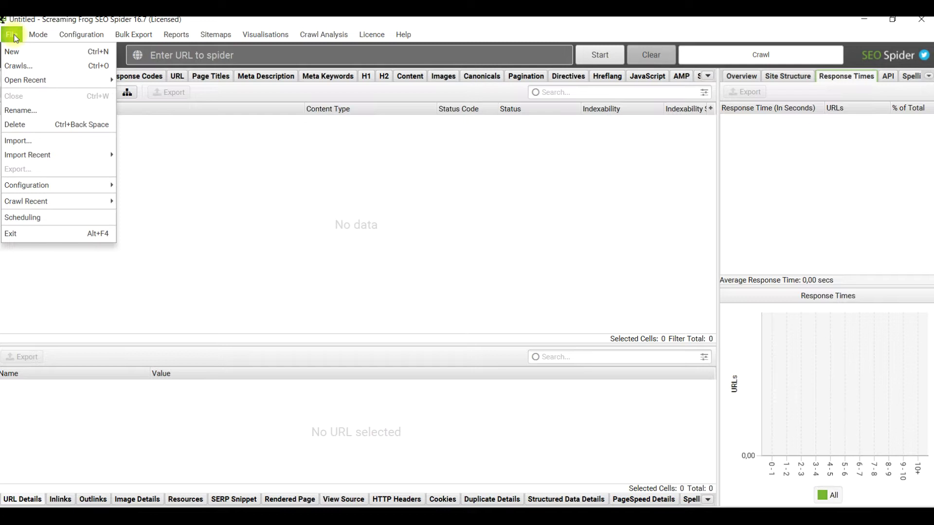
pyautogui.moveTo(66, 37)
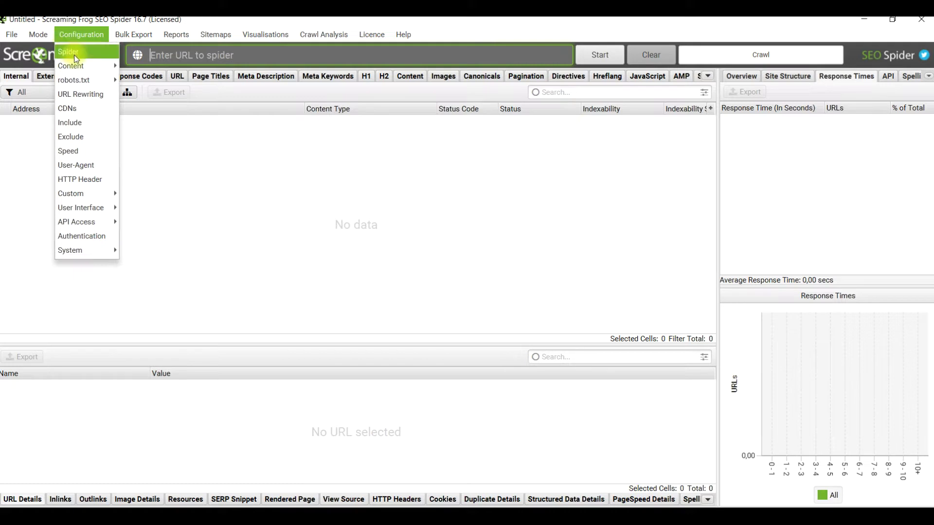
pyautogui.click(74, 55)
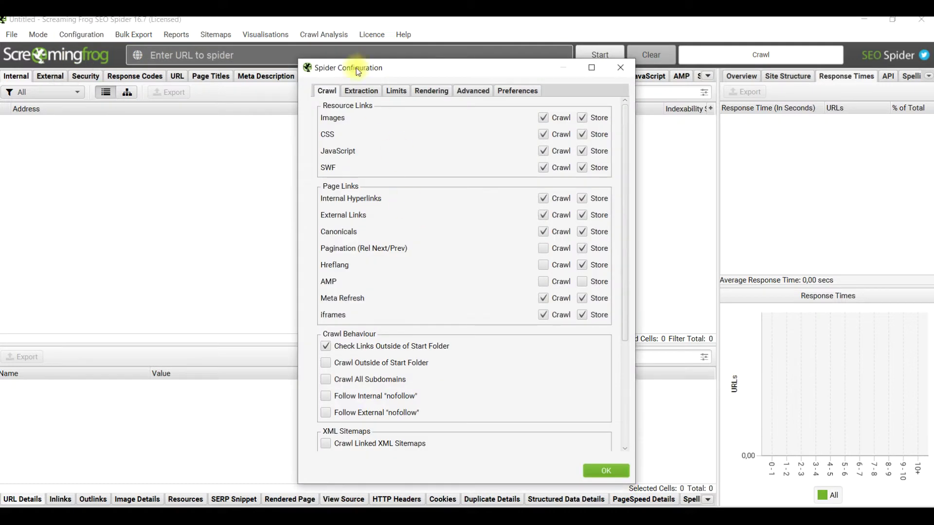
# Step: Turn on crawling of Pagination (Rel Next/Prev), Hreflang and AMP links
pyautogui.moveTo(347, 72); pyautogui.dragTo(288, 57)
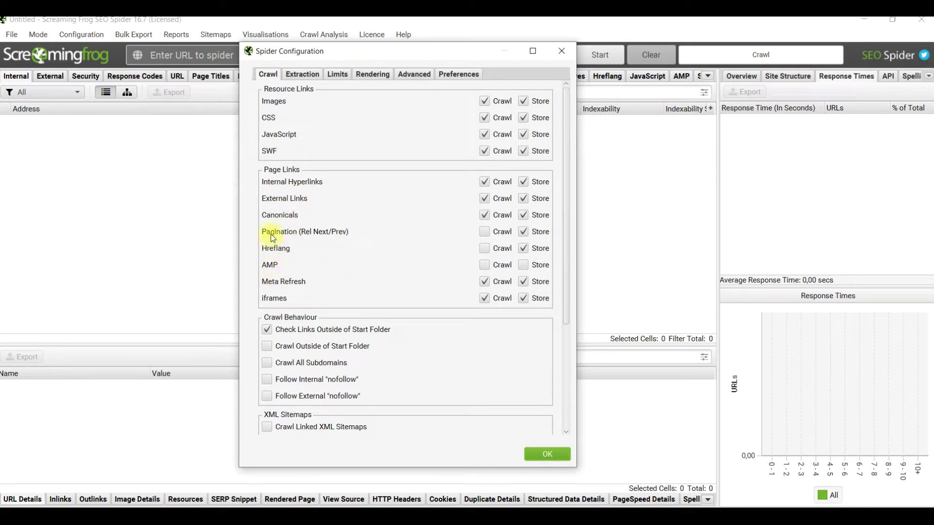
pyautogui.click(485, 232)
pyautogui.click(484, 249)
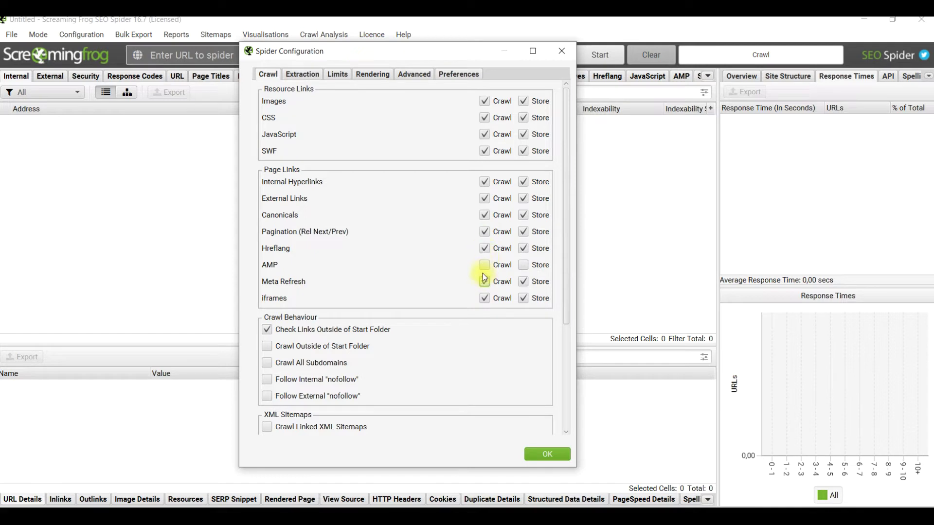
pyautogui.click(484, 265)
pyautogui.moveTo(317, 234)
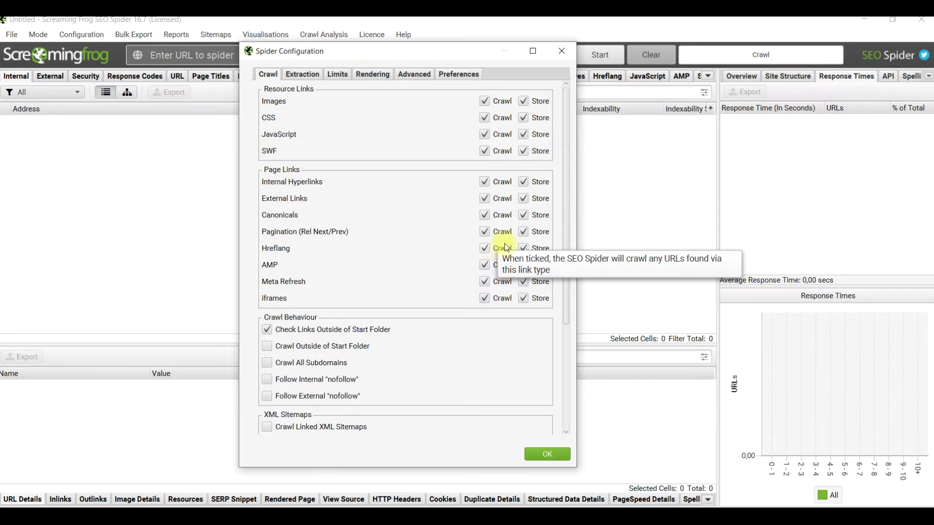
# Step: Tick Store in the AMP row so AMP links are stored as well as crawled
pyautogui.click(523, 264)
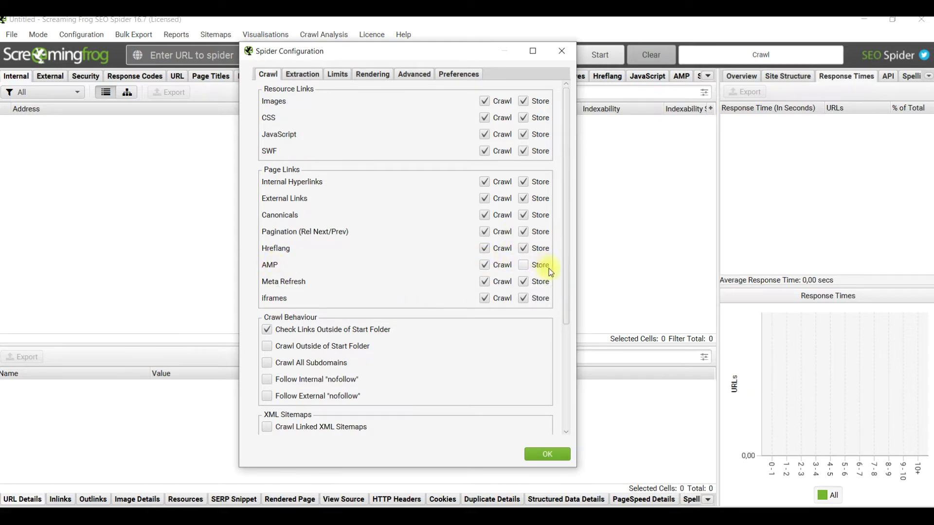
pyautogui.click(524, 266)
pyautogui.moveTo(275, 283)
pyautogui.scroll(-1, 397, 282)
# Step: Enable crawling outside the start folder and all subdomains, and following internal and external nofollow links
pyautogui.scroll(-2, 397, 282)
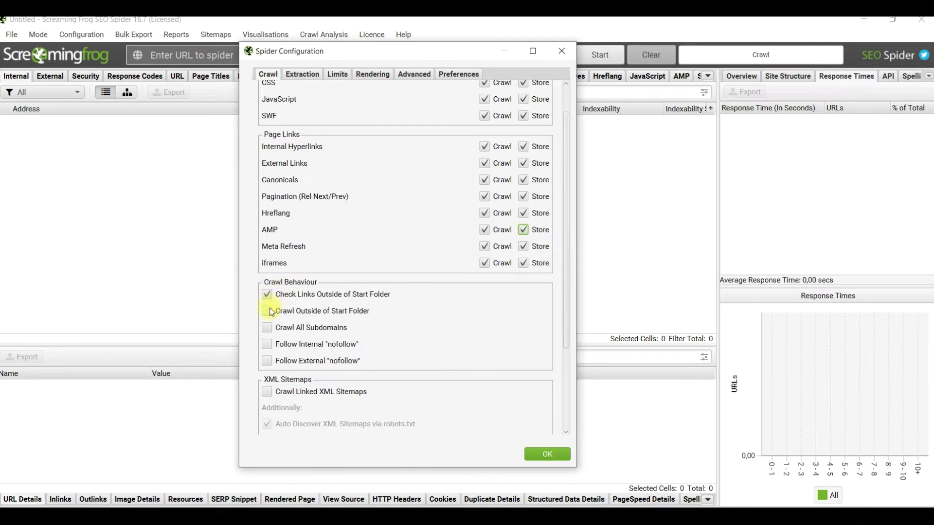
pyautogui.scroll(-1, 340, 292)
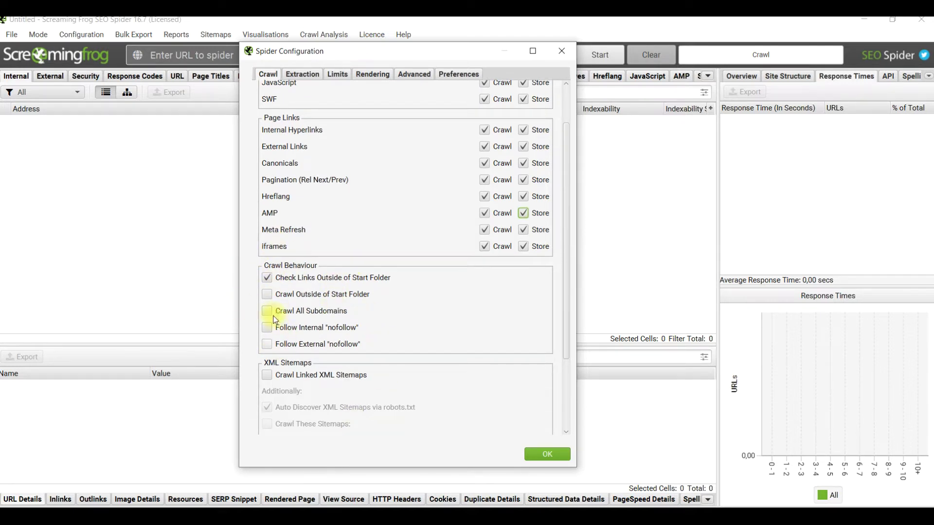
pyautogui.click(267, 294)
pyautogui.click(267, 311)
pyautogui.click(268, 328)
pyautogui.click(268, 345)
pyautogui.moveTo(370, 52); pyautogui.dragTo(369, 138)
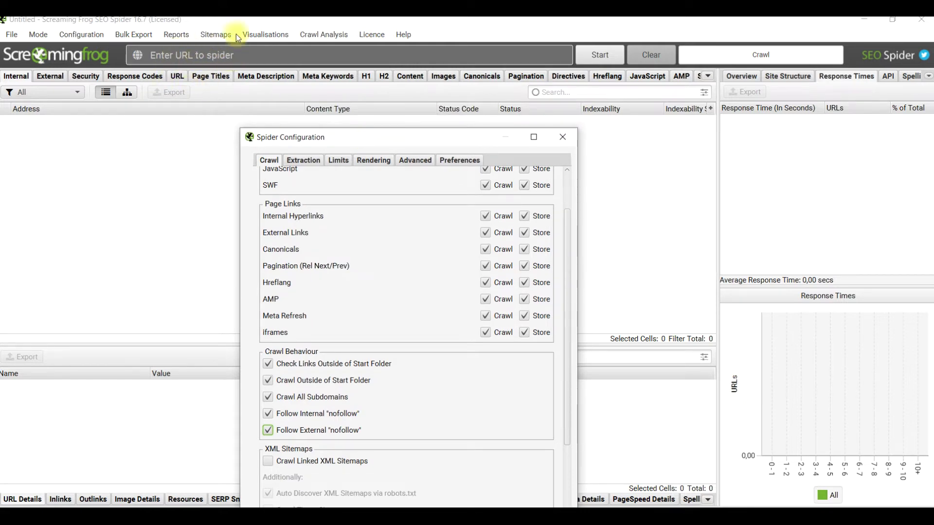
pyautogui.moveTo(383, 135); pyautogui.dragTo(368, 65)
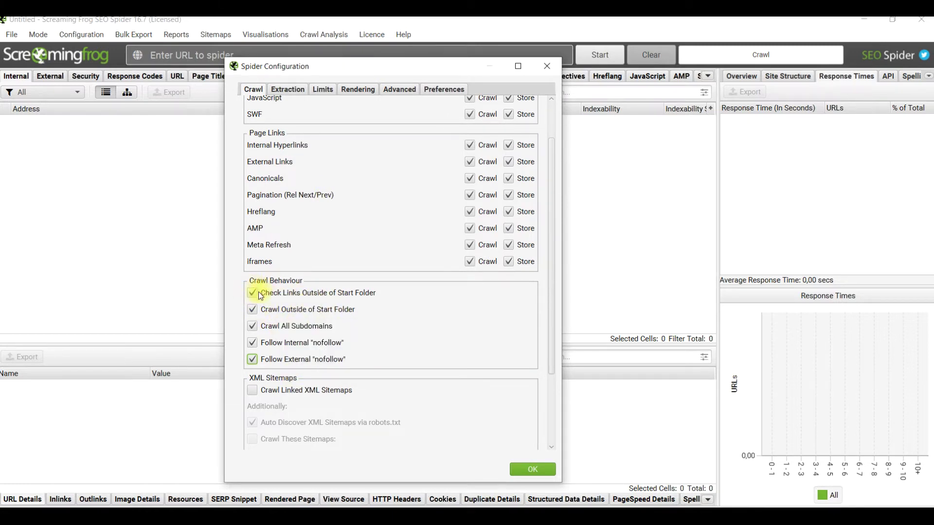
pyautogui.moveTo(358, 65)
pyautogui.mouseDown()
pyautogui.moveTo(358, 127)
pyautogui.moveTo(351, 57)
pyautogui.mouseUp()
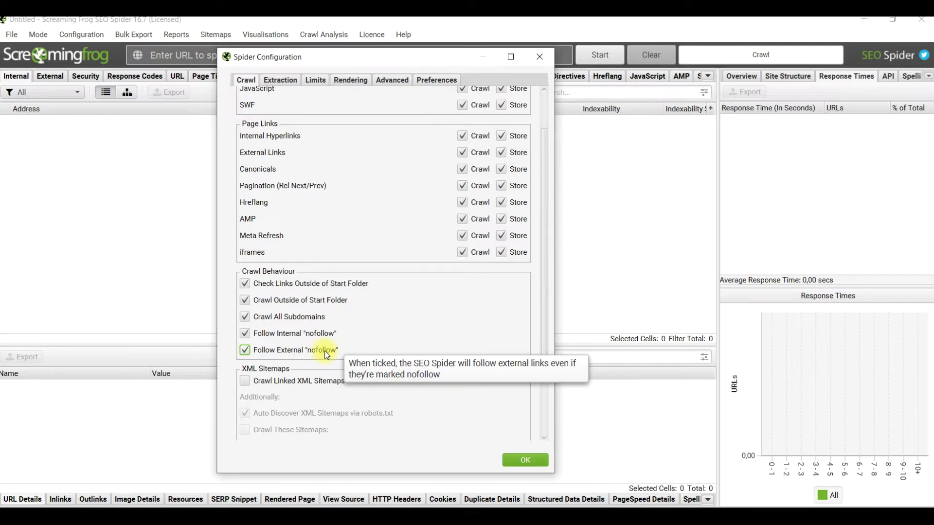
# Step: Crawl linked XML sitemaps with auto-discovery via robots.txt, leaving the custom sitemap list off
pyautogui.scroll(-3, 324, 351)
pyautogui.click(245, 280)
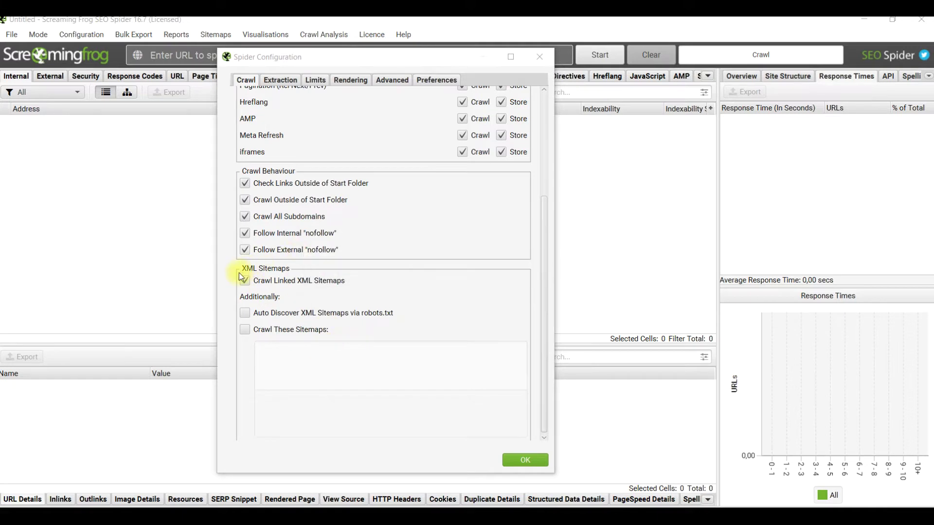
pyautogui.click(244, 282)
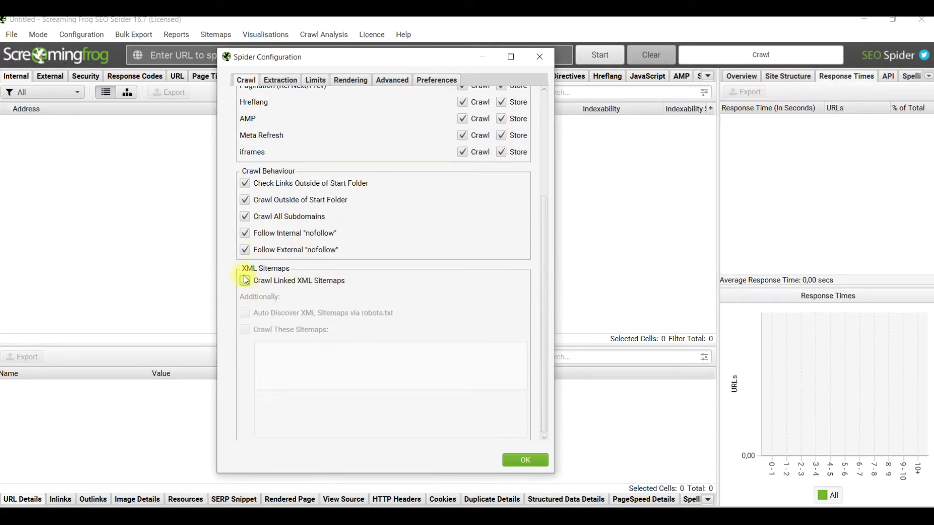
pyautogui.click(245, 281)
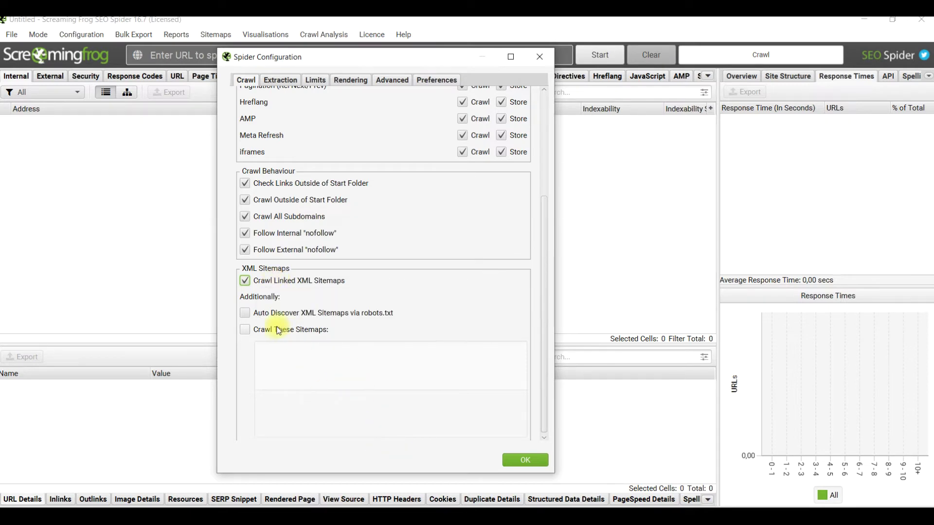
pyautogui.click(253, 317)
pyautogui.click(243, 333)
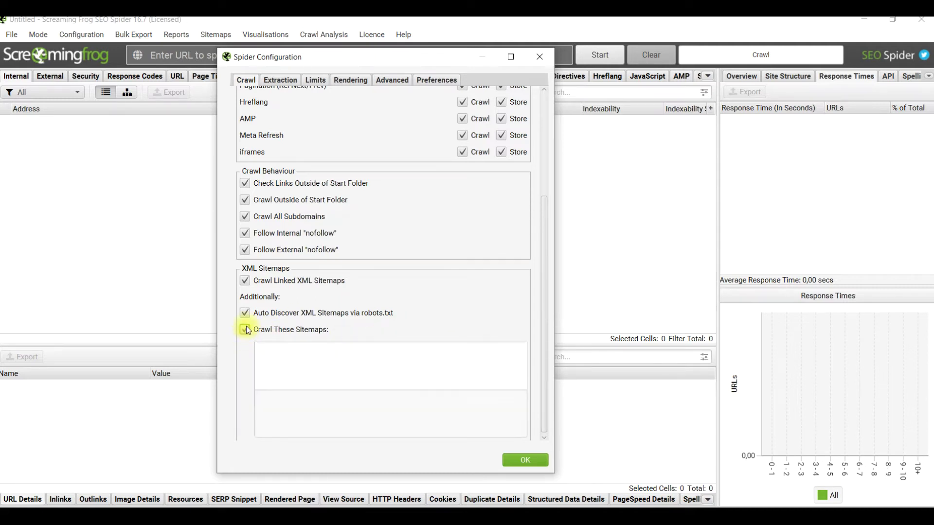
pyautogui.click(243, 327)
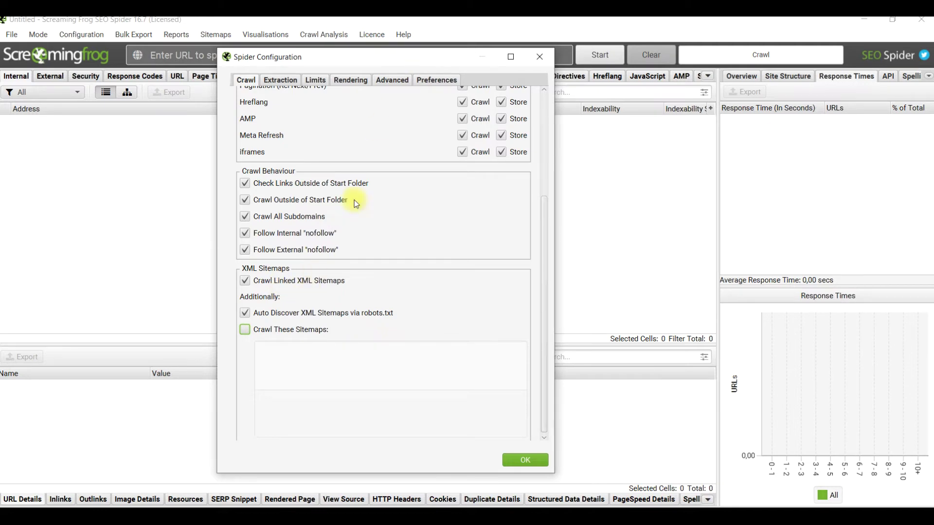
pyautogui.scroll(5, 446, 333)
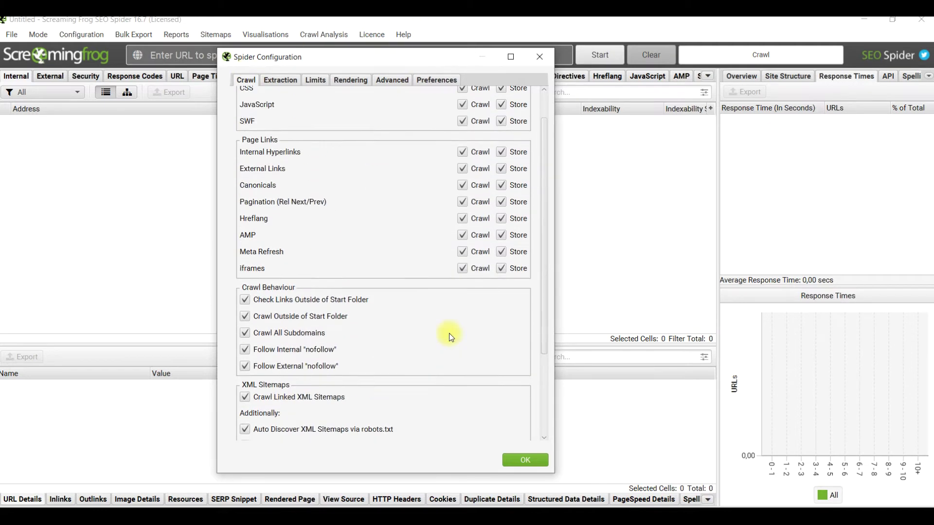
pyautogui.click(286, 86)
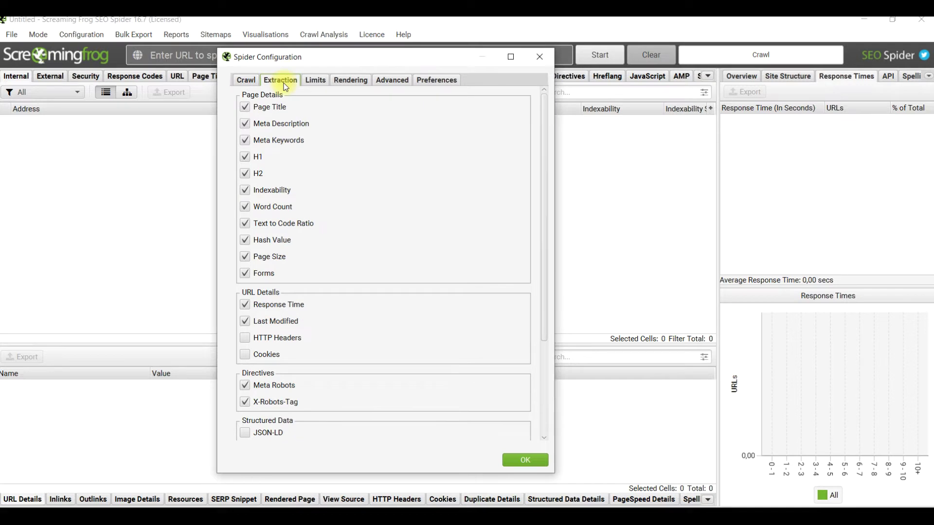
# Step: Stop extracting Meta Keywords and start extracting HTTP Headers and JSON-LD structured data
pyautogui.scroll(-2, 406, 240)
pyautogui.scroll(2, 411, 242)
pyautogui.click(245, 140)
pyautogui.scroll(-1, 289, 332)
pyautogui.scroll(-5, 288, 327)
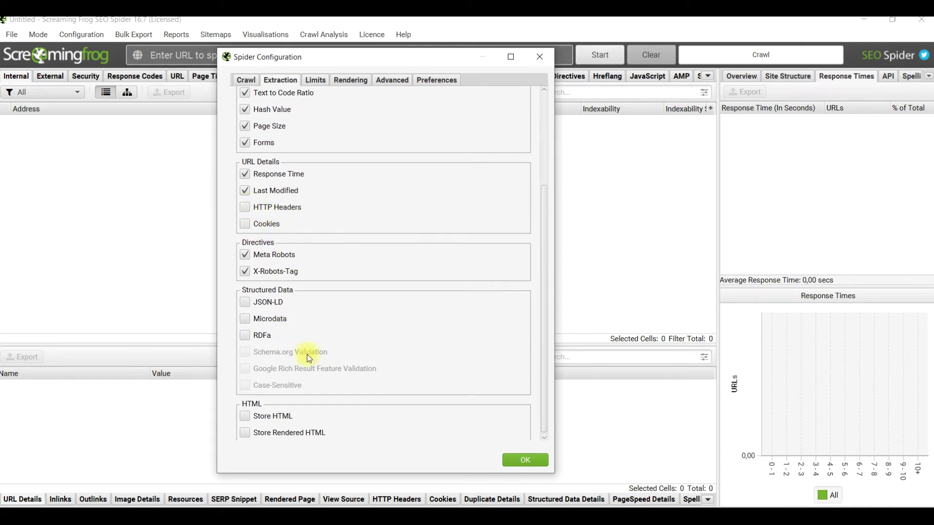
pyautogui.click(245, 208)
pyautogui.scroll(-1, 297, 262)
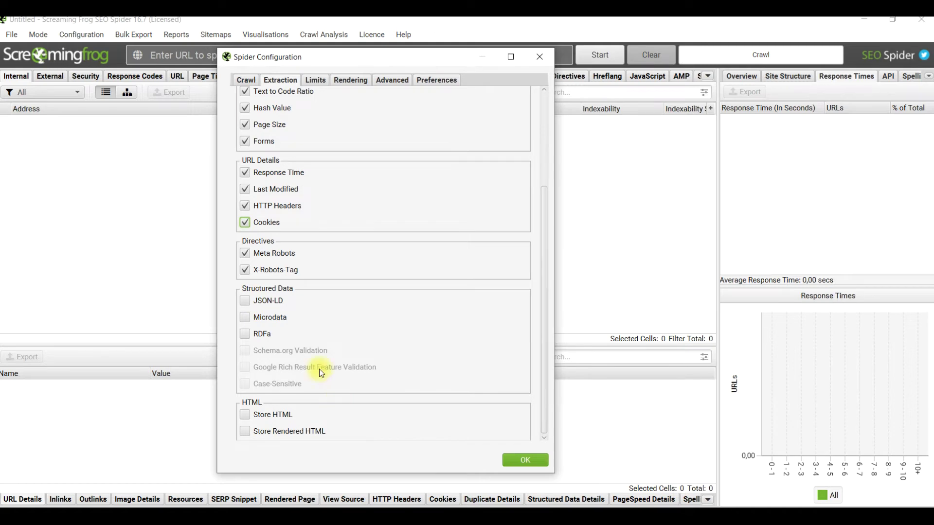
pyautogui.click(247, 303)
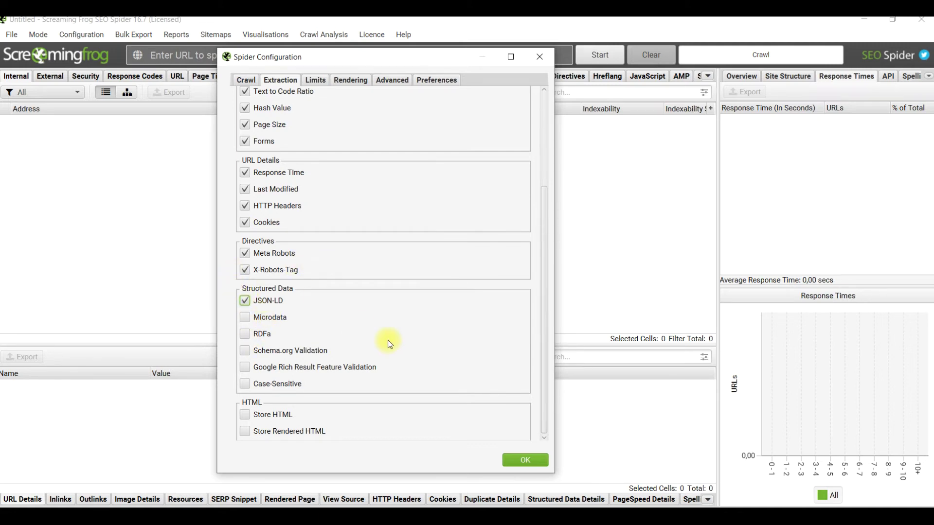
# Step: Enable Schema.org and Google Rich Result feature validation, and store both raw and rendered HTML
pyautogui.click(245, 352)
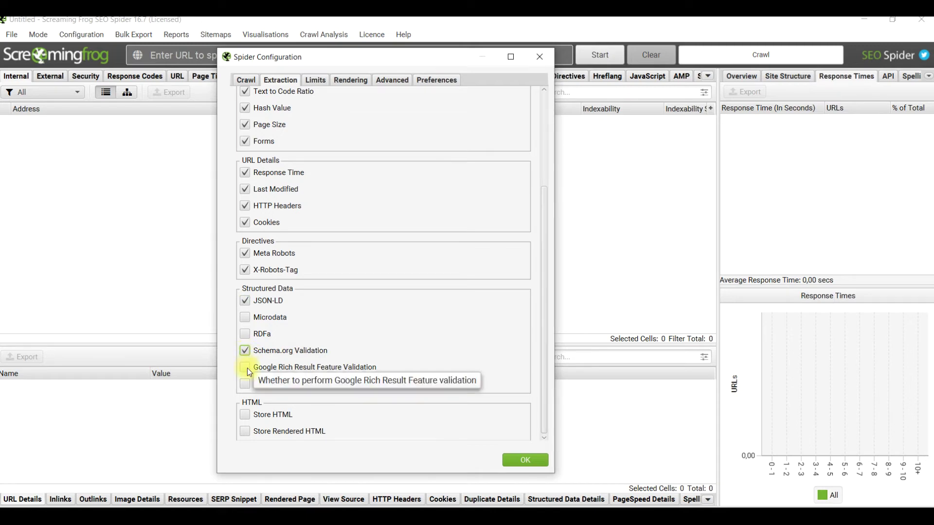
pyautogui.click(247, 367)
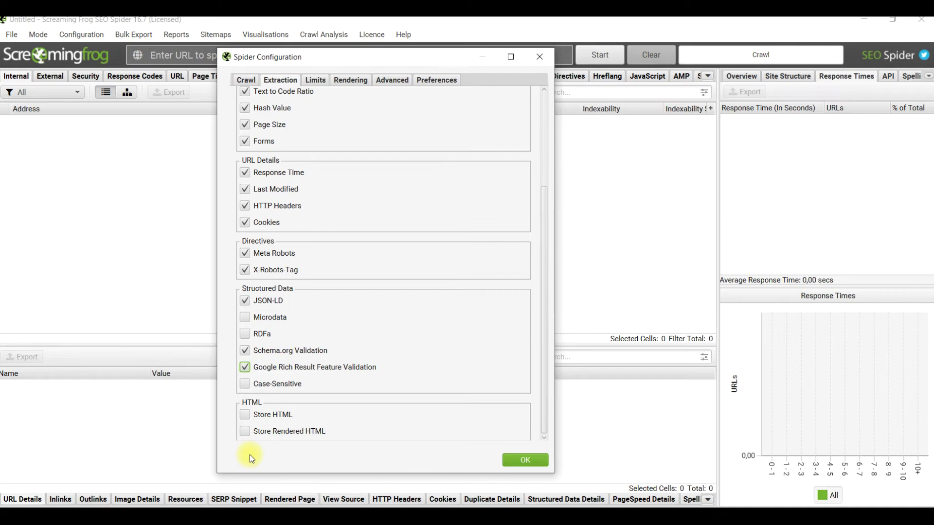
pyautogui.click(244, 416)
pyautogui.click(245, 432)
pyautogui.click(315, 81)
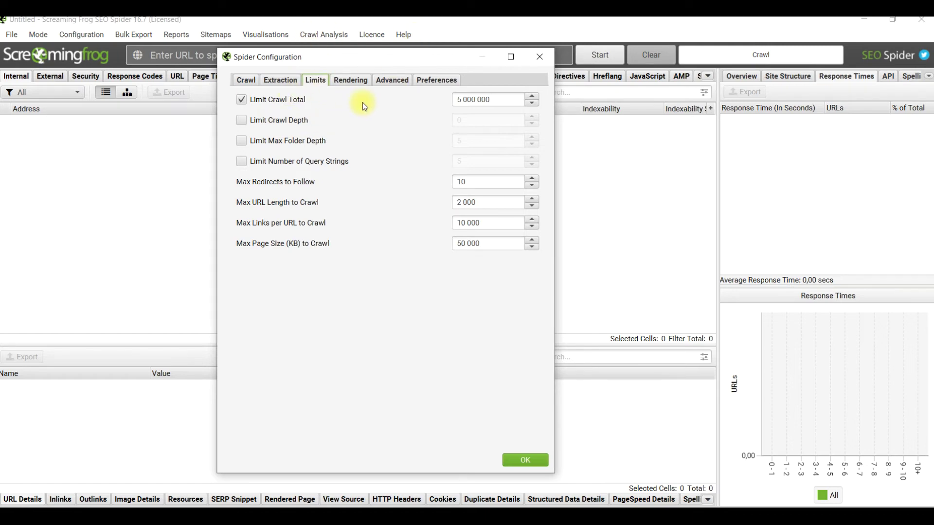
# Step: Set the Rendering mode to JavaScript on the Rendering tab
pyautogui.click(365, 83)
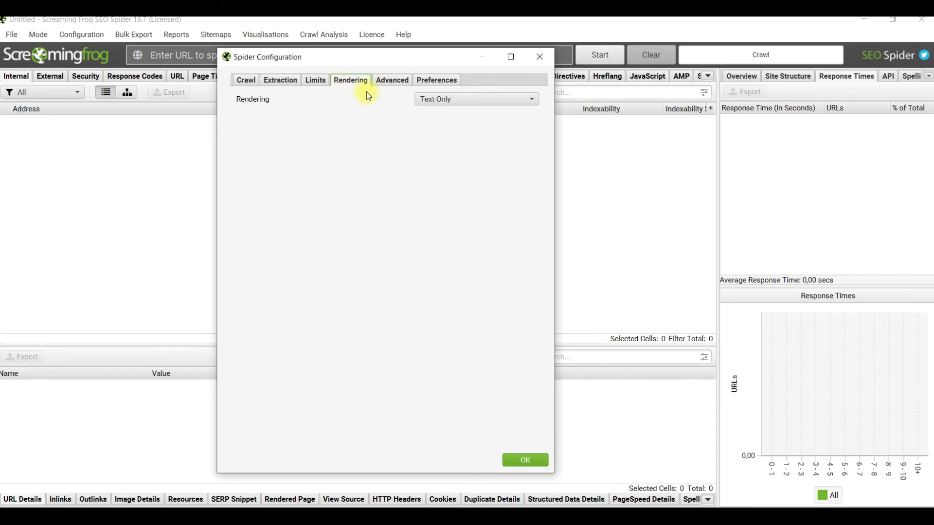
pyautogui.click(441, 102)
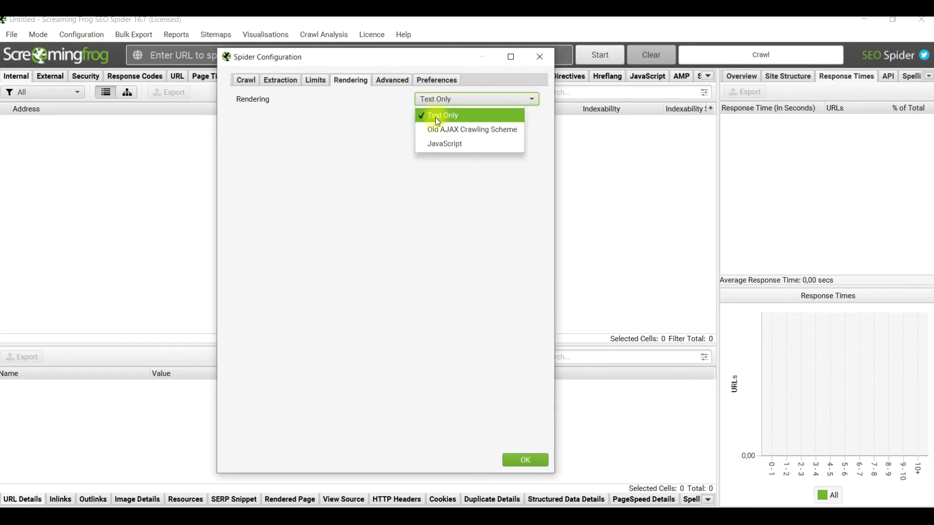
pyautogui.click(441, 146)
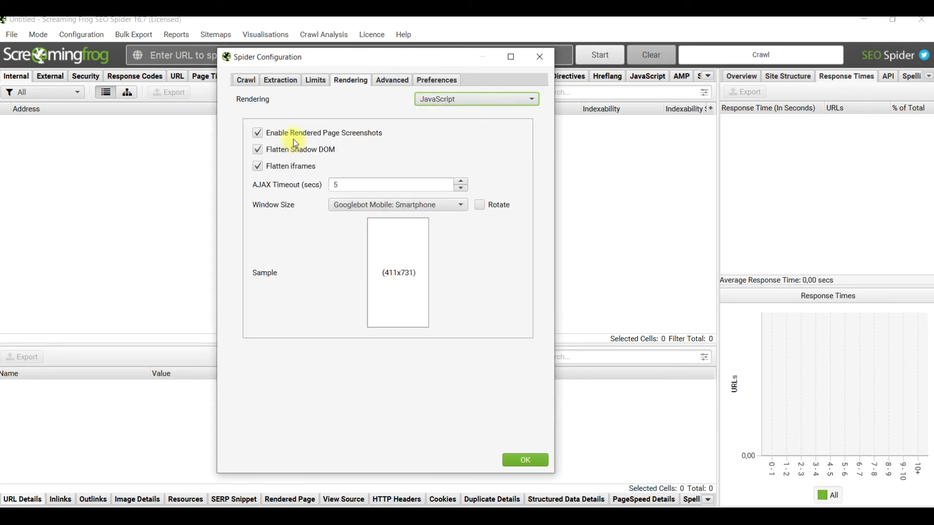
pyautogui.click(383, 83)
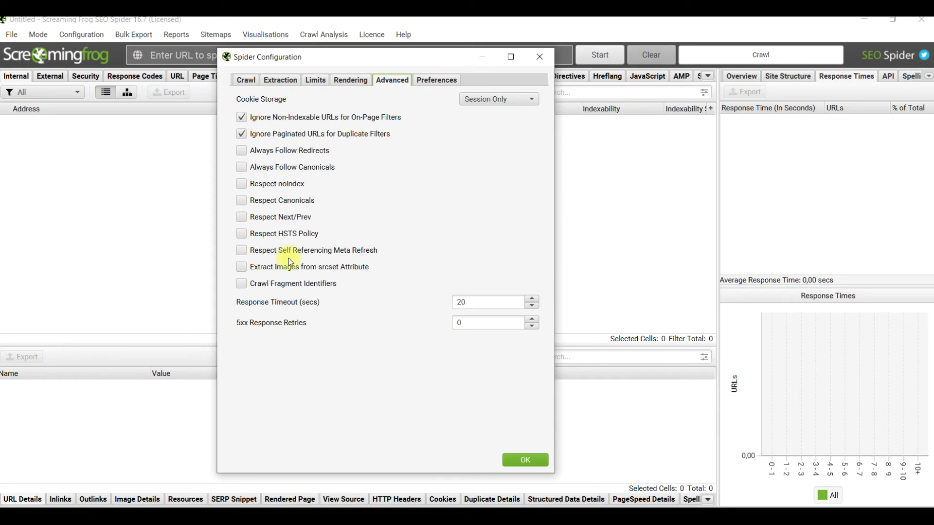
# Step: Tick Crawl Fragment Identifiers, then move on to the Preferences width settings
pyautogui.click(243, 284)
pyautogui.hotkey('ctrl', 'pagedown')
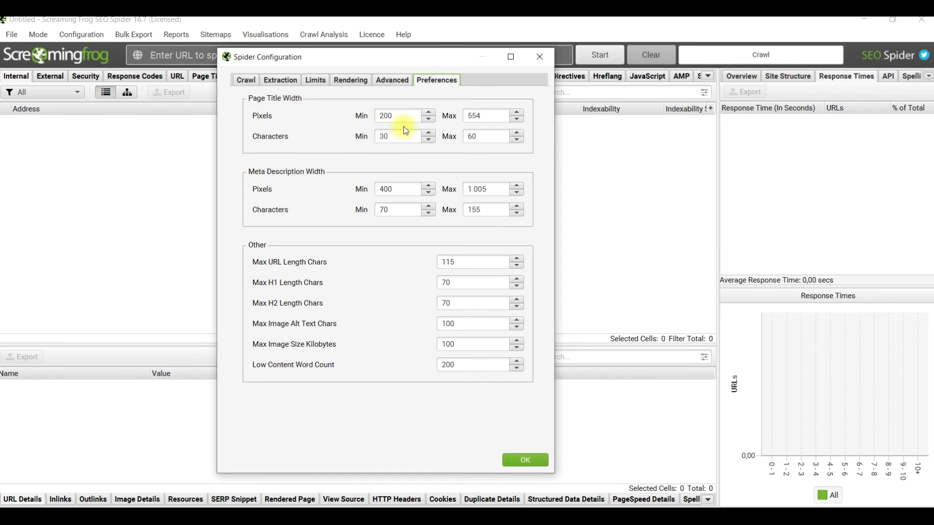
pyautogui.moveTo(402, 116); pyautogui.dragTo(377, 116)
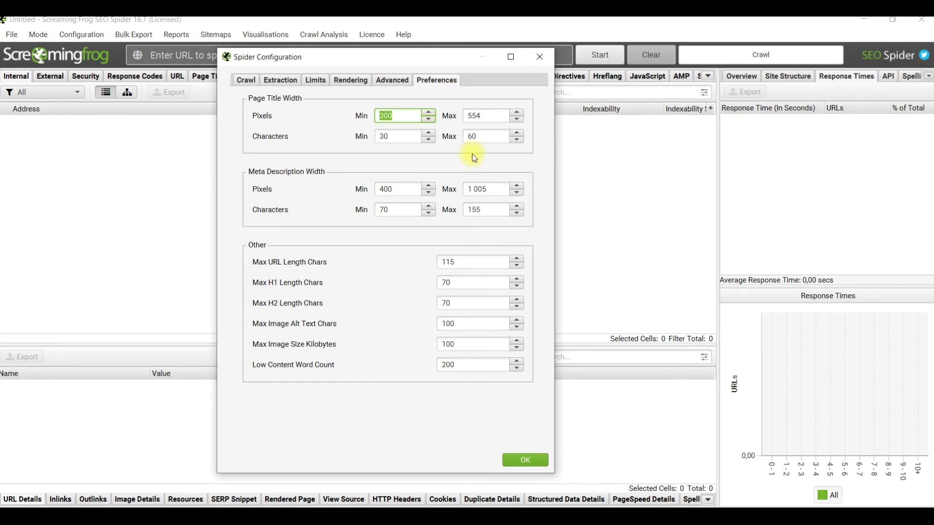
pyautogui.click(406, 136)
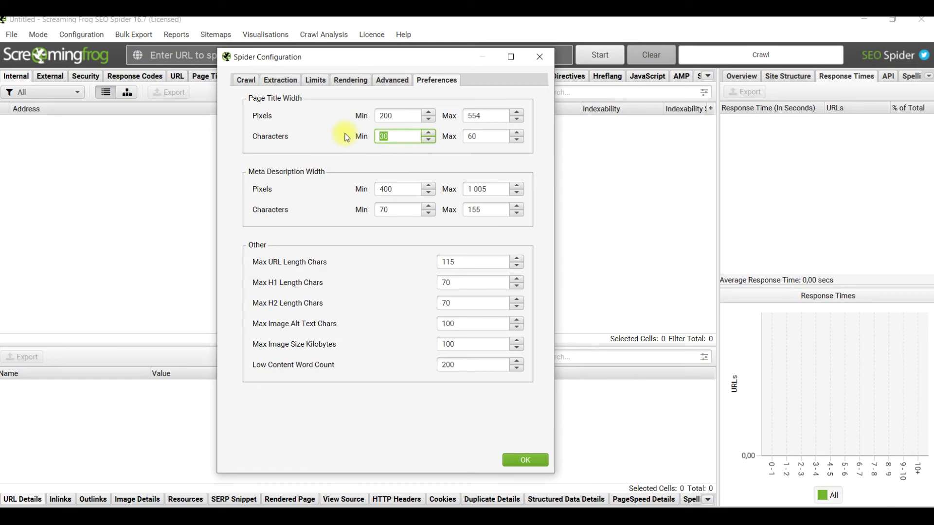
pyautogui.click(399, 139)
pyautogui.click(542, 59)
# Step: Set robots.txt handling to 'Ignore robots.txt but report status' and close the settings
pyautogui.click(81, 34)
pyautogui.moveTo(68, 78)
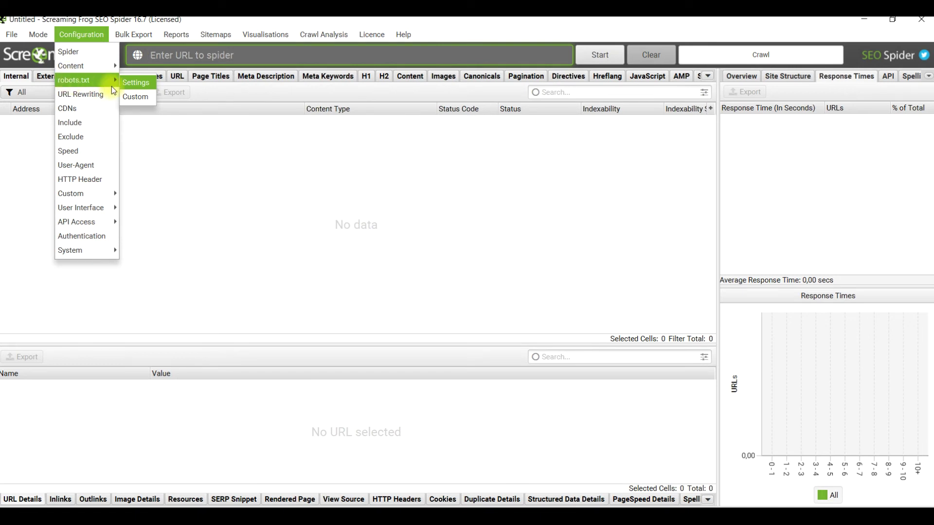
pyautogui.click(134, 84)
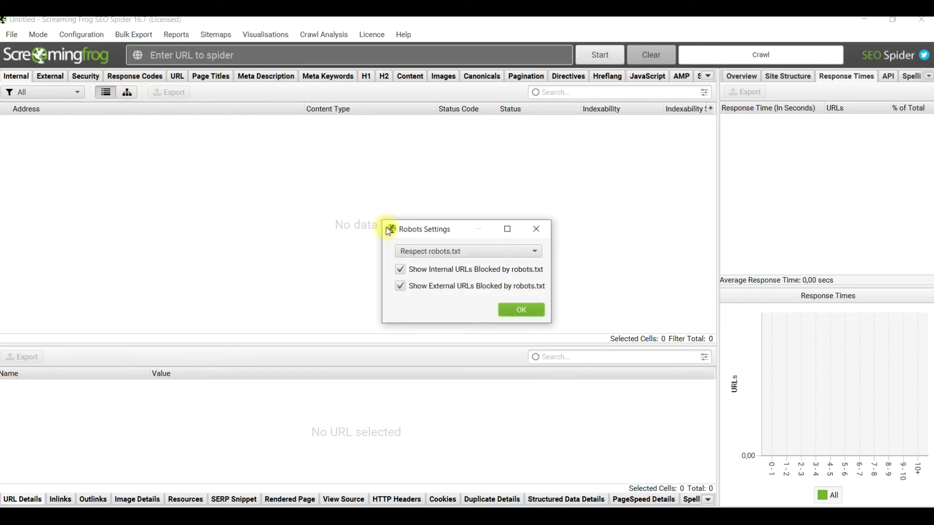
pyautogui.click(408, 251)
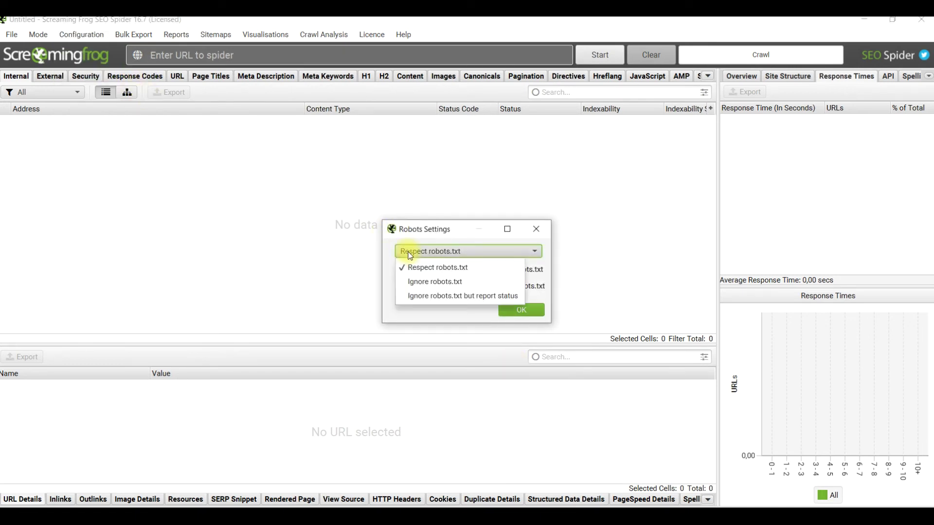
pyautogui.click(425, 296)
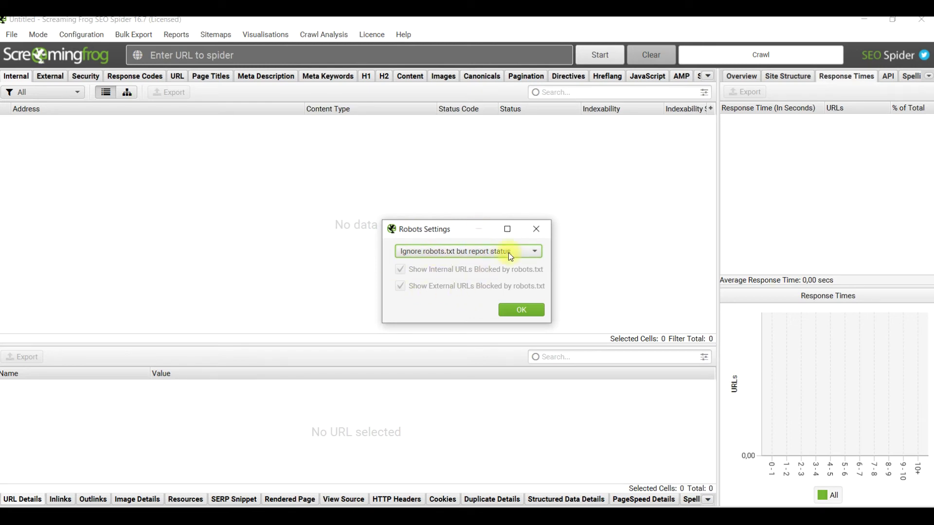
pyautogui.click(416, 256)
pyautogui.click(421, 297)
pyautogui.click(531, 234)
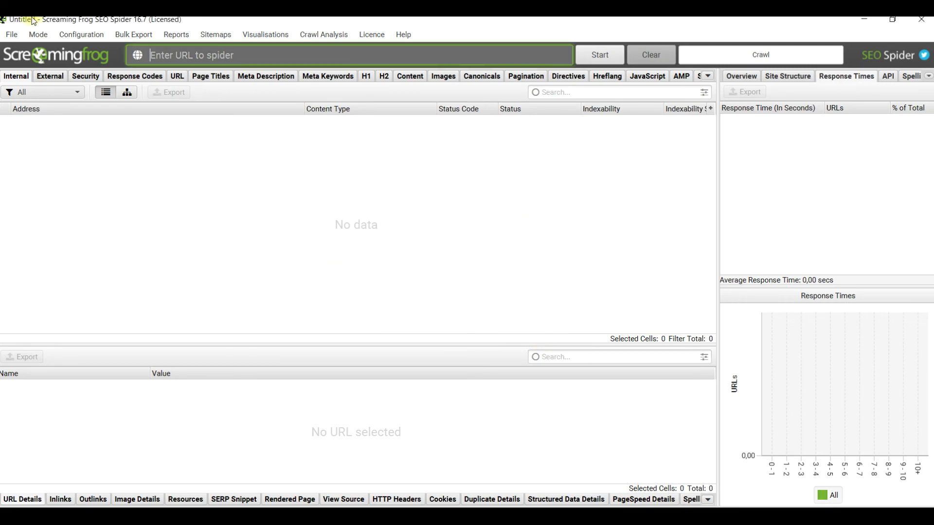
pyautogui.click(64, 34)
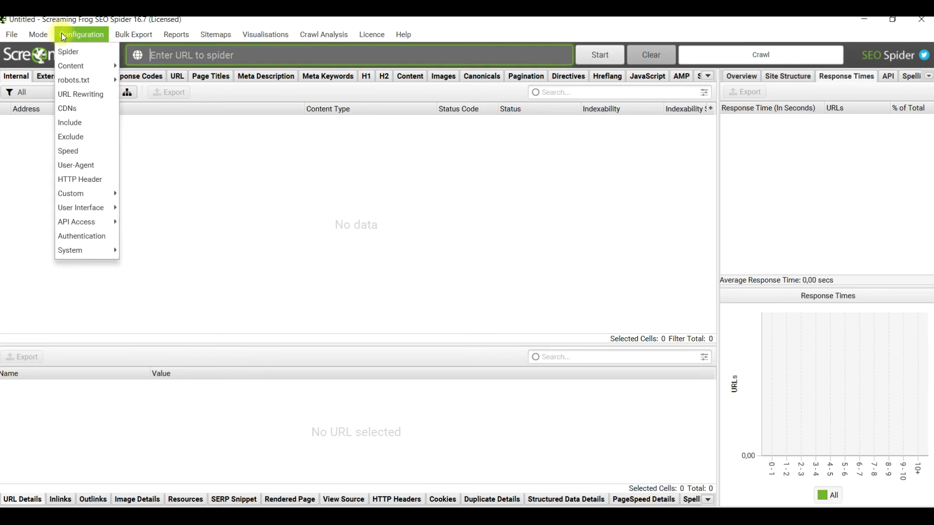
pyautogui.click(83, 99)
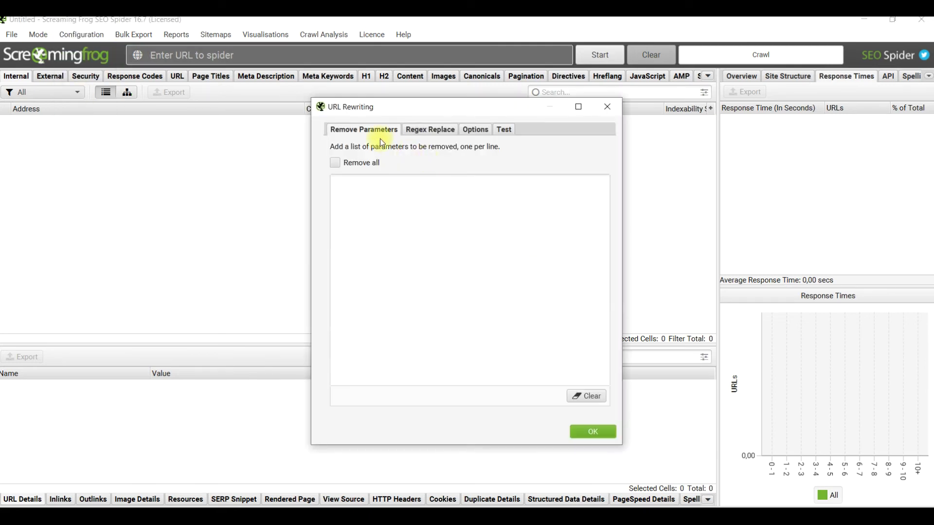
pyautogui.click(610, 107)
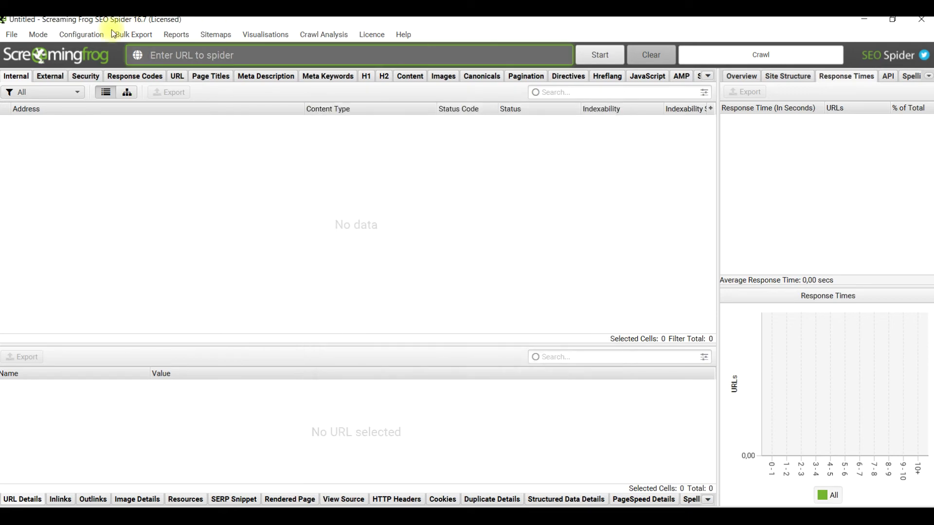
pyautogui.click(64, 37)
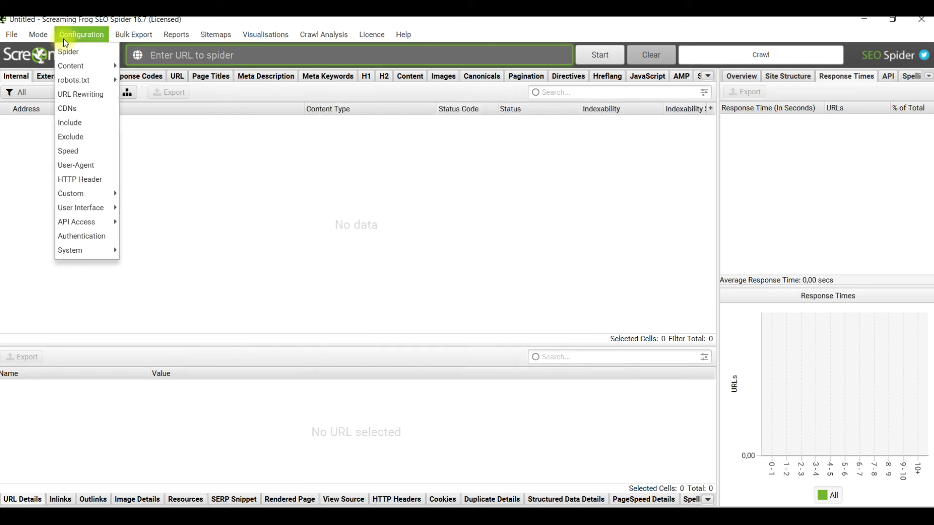
pyautogui.click(73, 122)
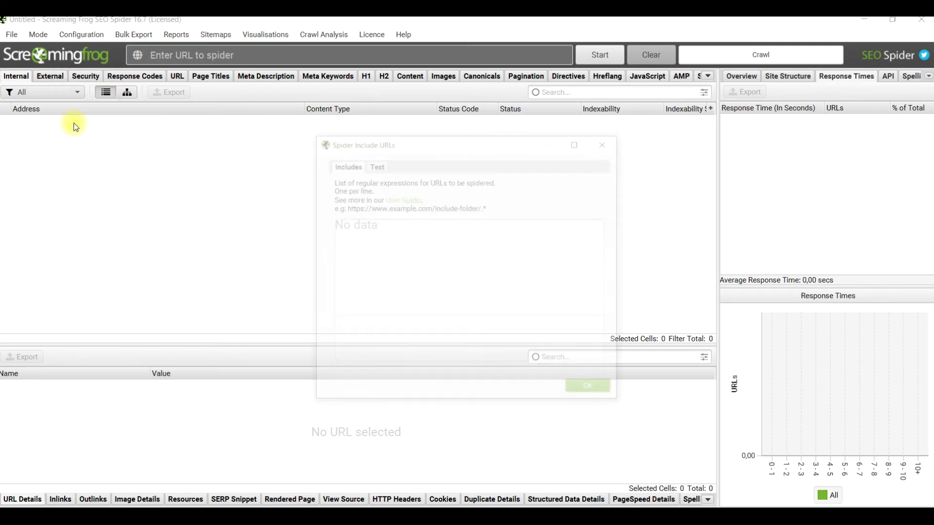
pyautogui.click(359, 242)
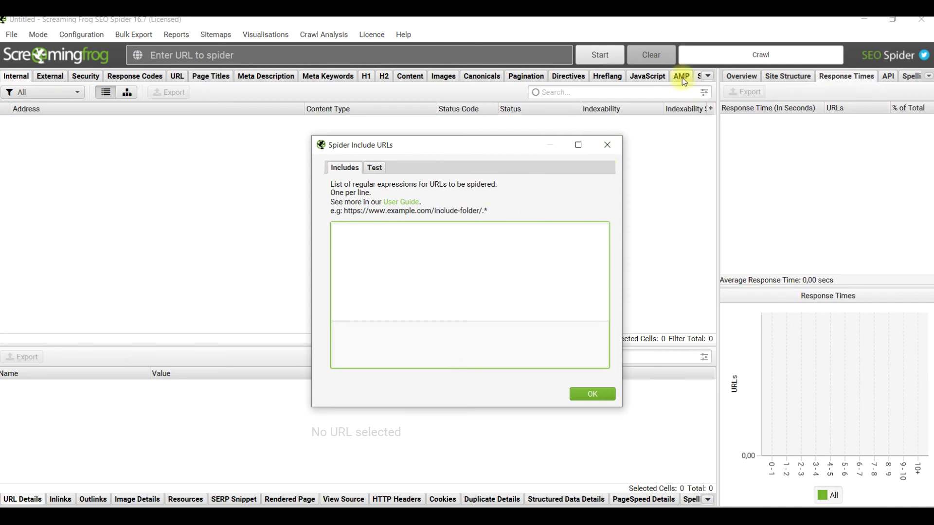
pyautogui.click(607, 145)
pyautogui.click(92, 33)
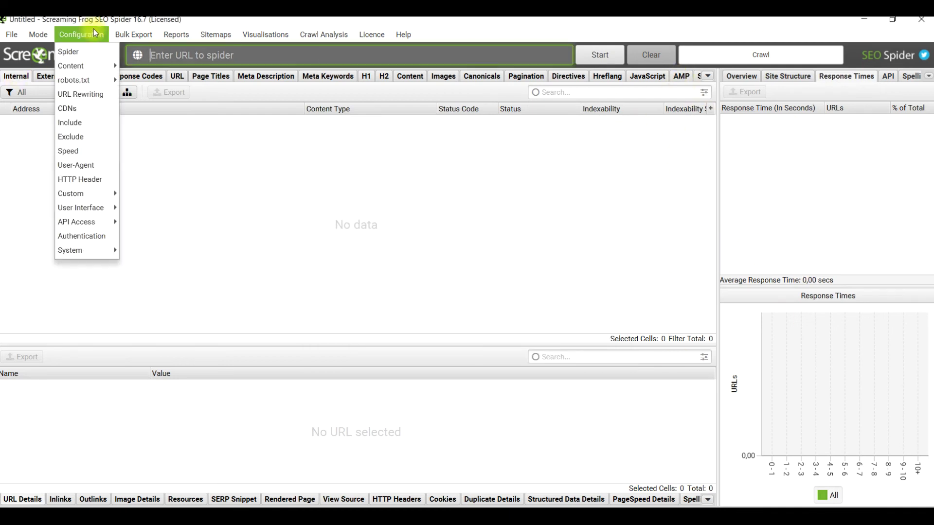
pyautogui.click(68, 150)
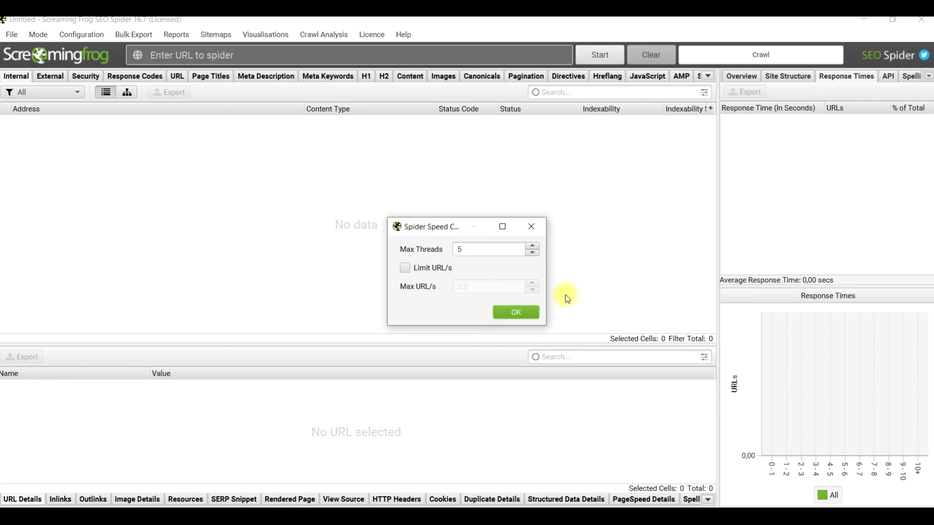
pyautogui.click(470, 249)
pyautogui.moveTo(471, 250); pyautogui.dragTo(460, 251)
pyautogui.click(531, 226)
pyautogui.click(82, 35)
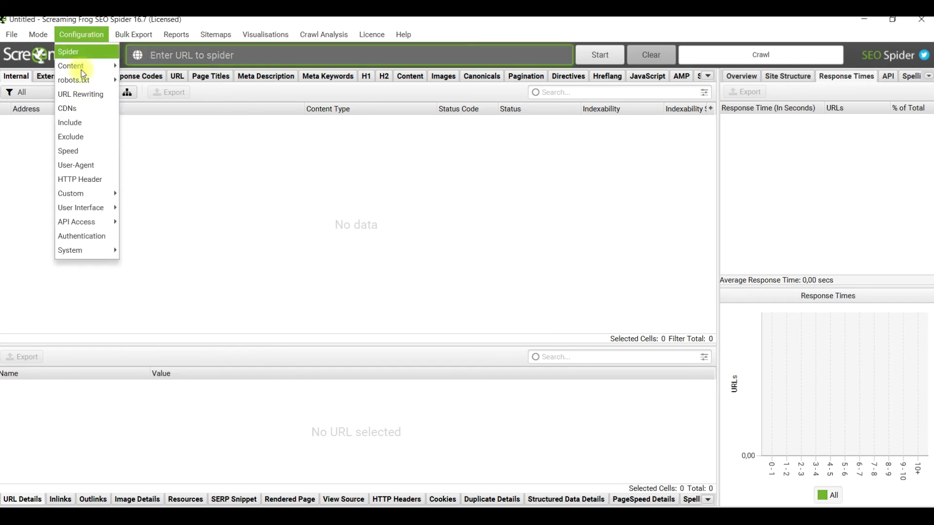
# Step: Set the crawler user-agent preset to Googlebot (Smartphone) and close the User-Agent settings
pyautogui.click(71, 166)
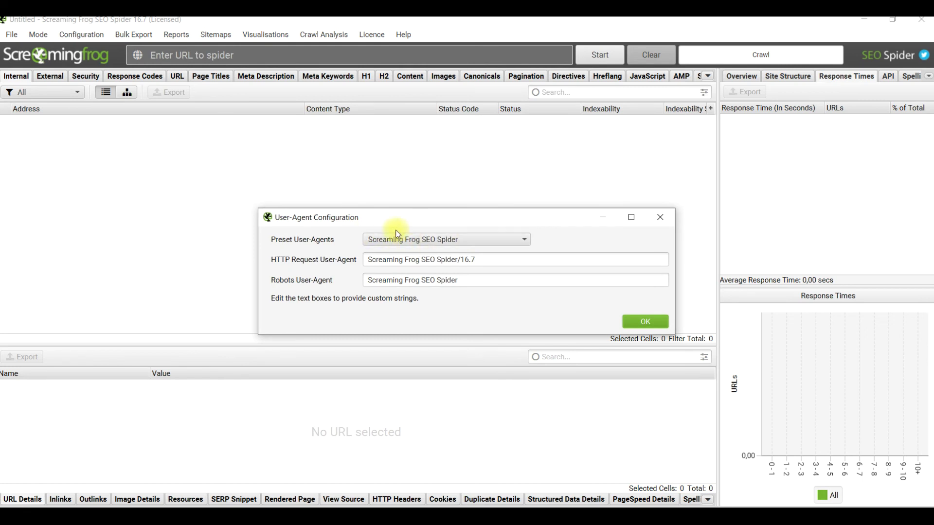
pyautogui.click(419, 242)
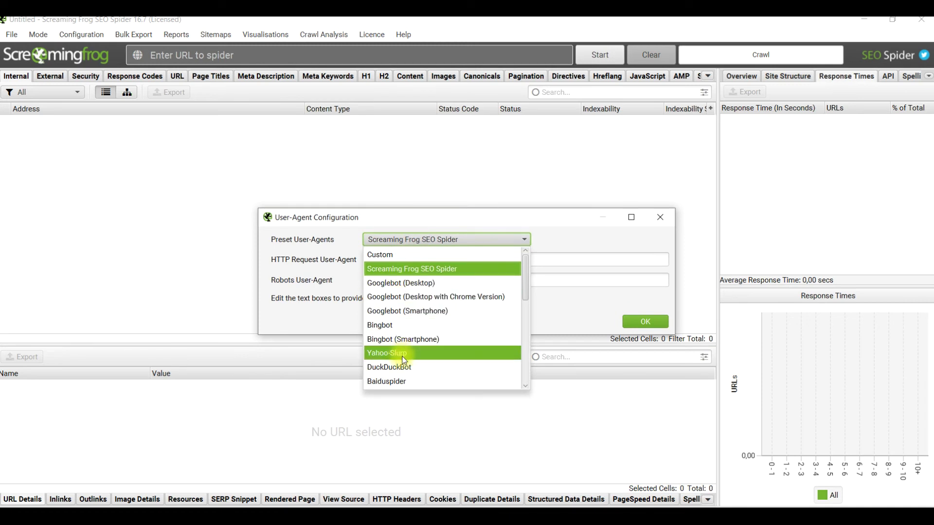
pyautogui.click(424, 311)
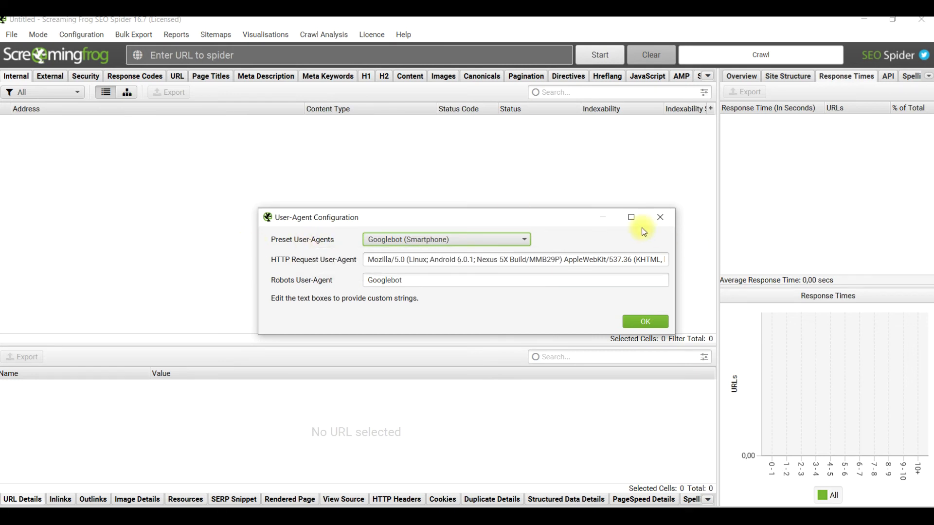
pyautogui.click(658, 221)
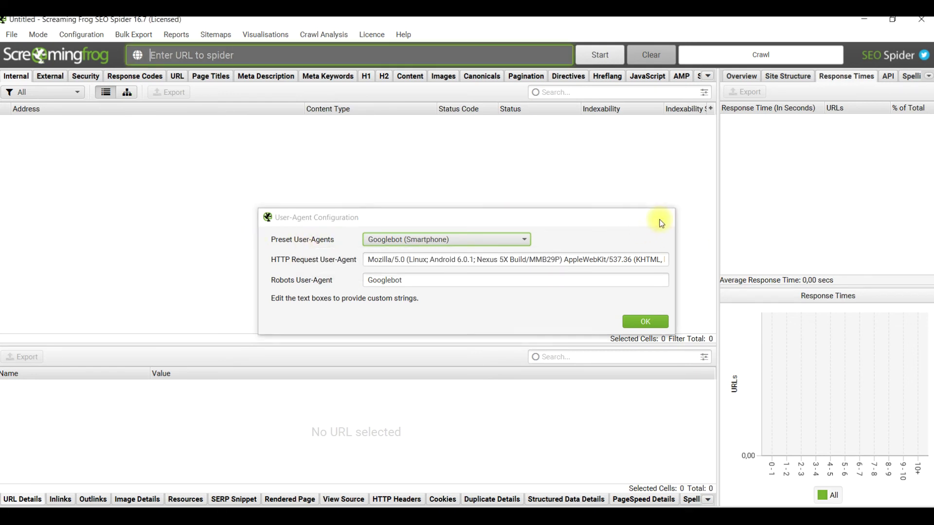
pyautogui.click(97, 39)
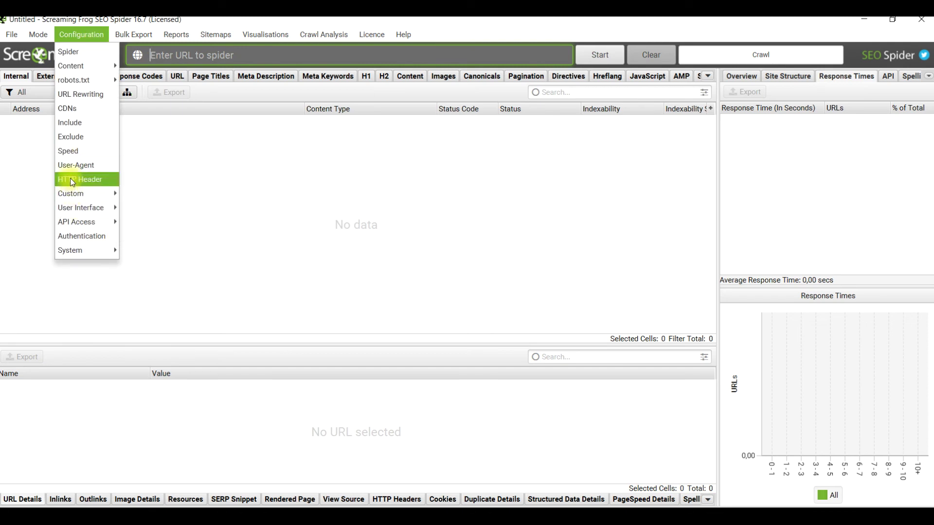
# Step: Go to Configuration > System to reach the Memory Allocation setting
pyautogui.moveTo(71, 197)
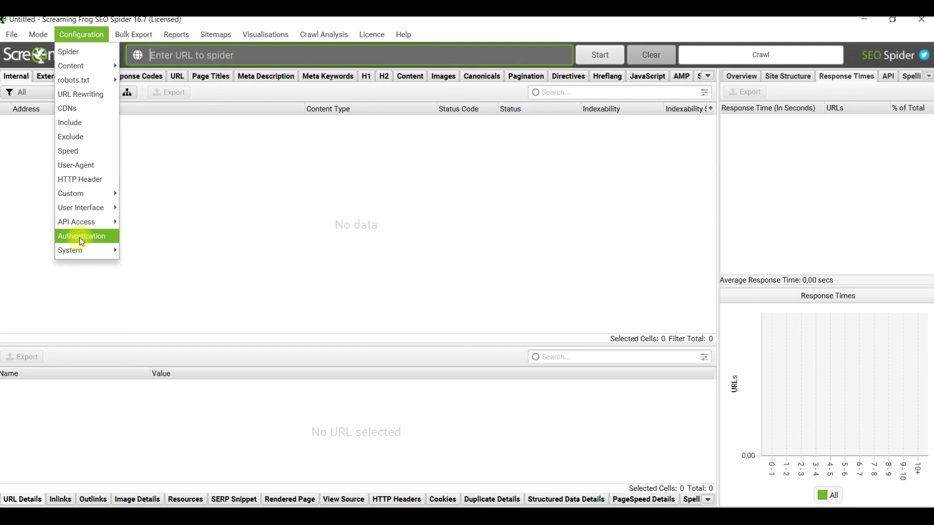
pyautogui.moveTo(101, 246)
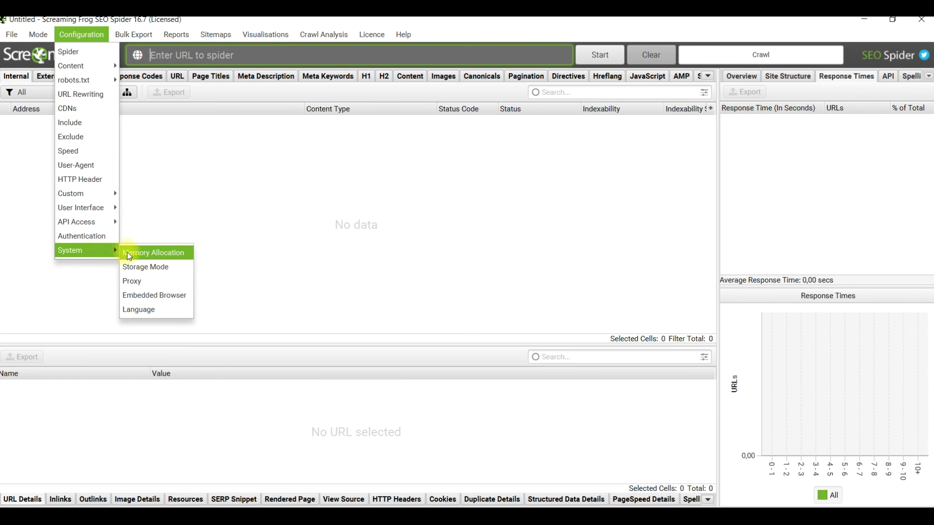
# Step: Review the memory allocation and leave it unchanged at 2 GB
pyautogui.click(140, 256)
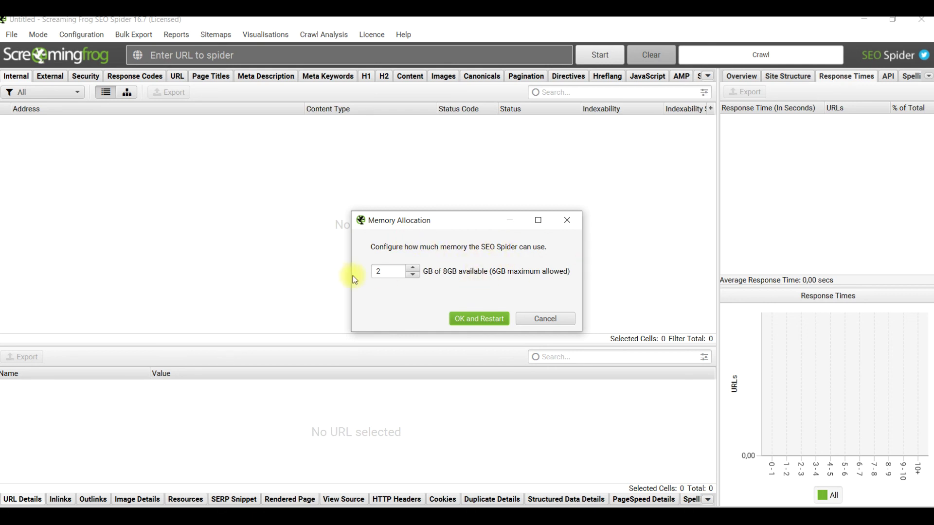
pyautogui.click(381, 270)
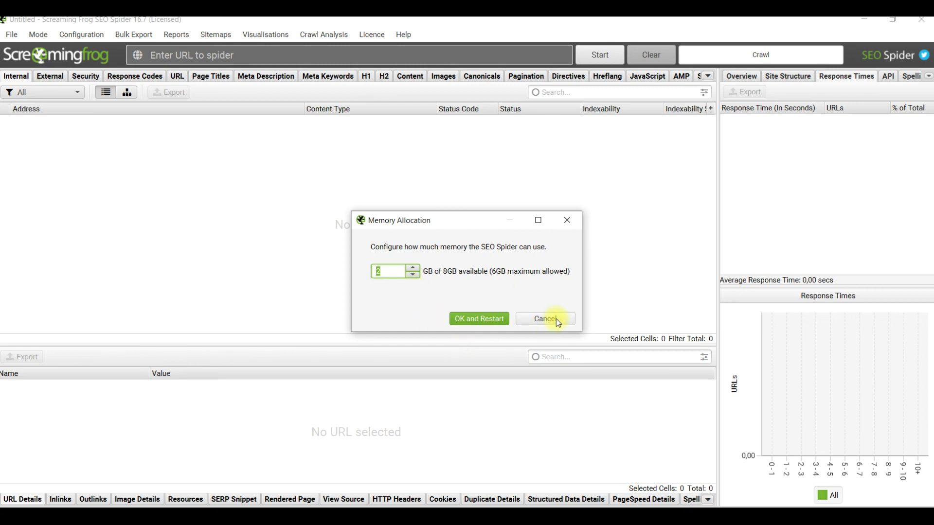
pyautogui.click(385, 272)
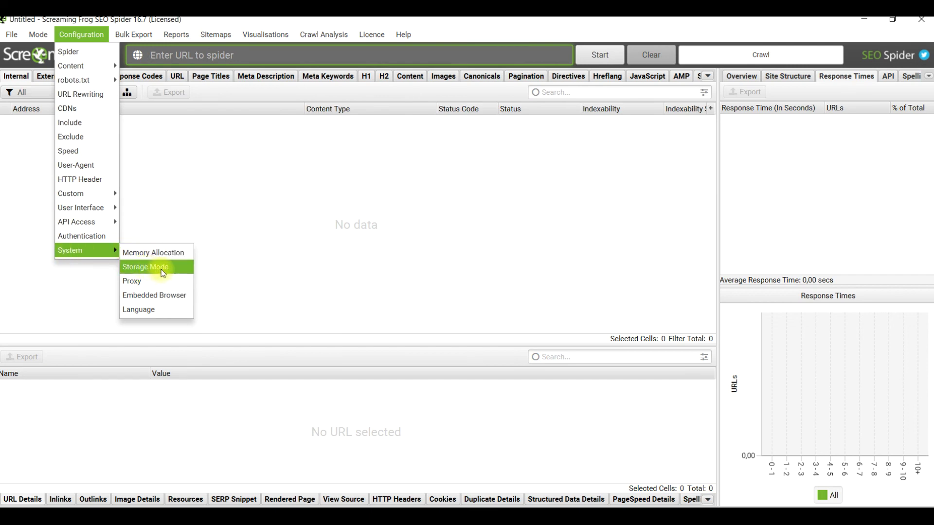
pyautogui.click(163, 273)
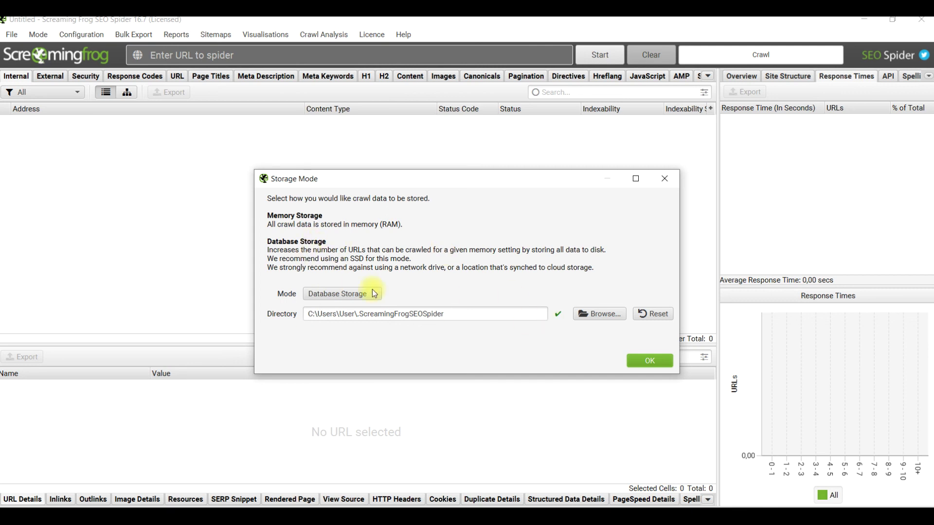
# Step: Keep the crawl storage mode at Database Storage and close the Storage Mode dialog
pyautogui.click(335, 294)
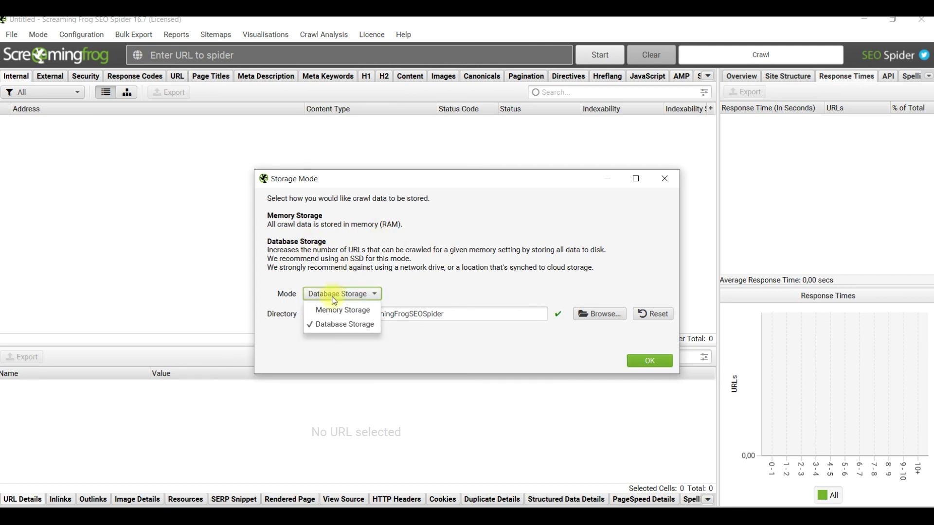
pyautogui.click(342, 326)
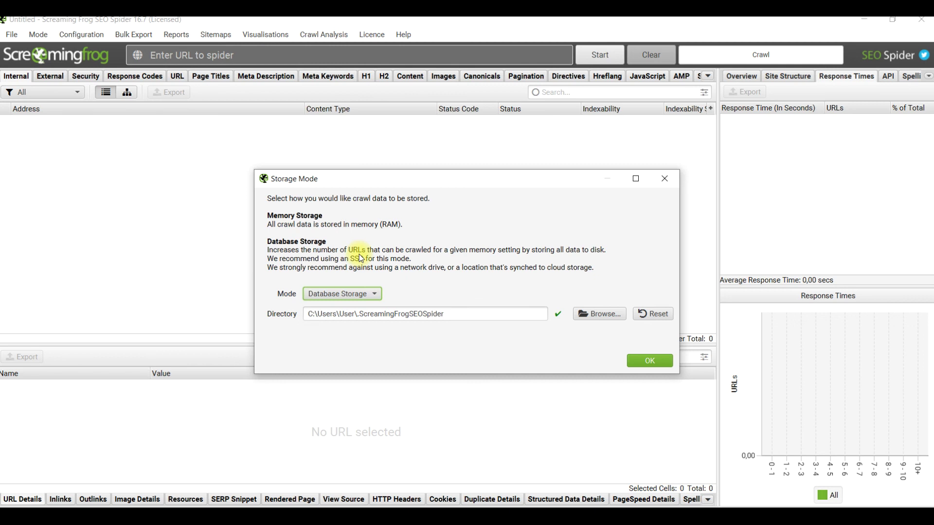
pyautogui.click(664, 179)
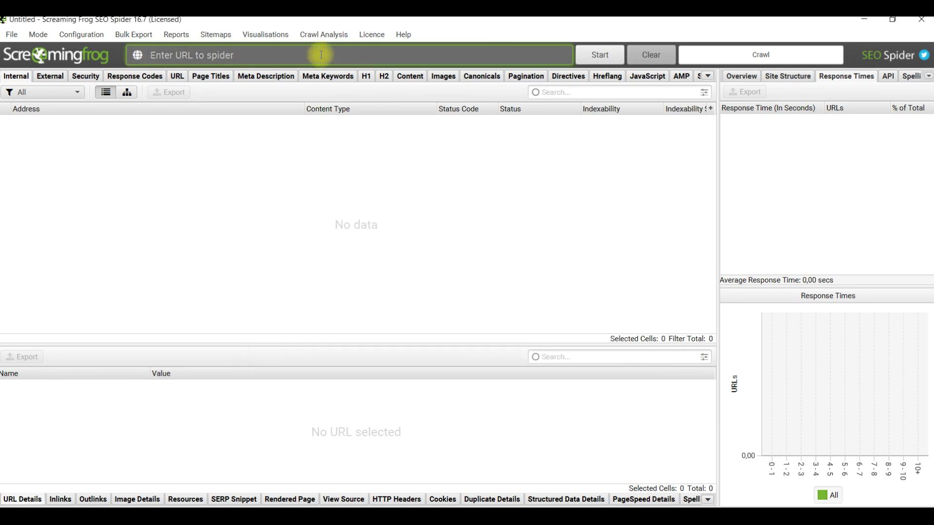